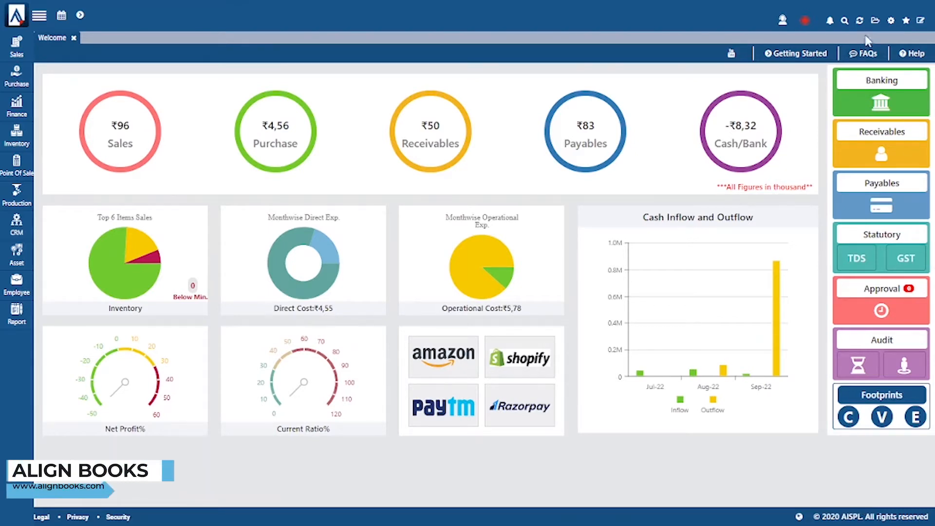
# Open the company setup and go to the e-way username and password fields in the basic Statutory section.
pyautogui.click(889, 24)
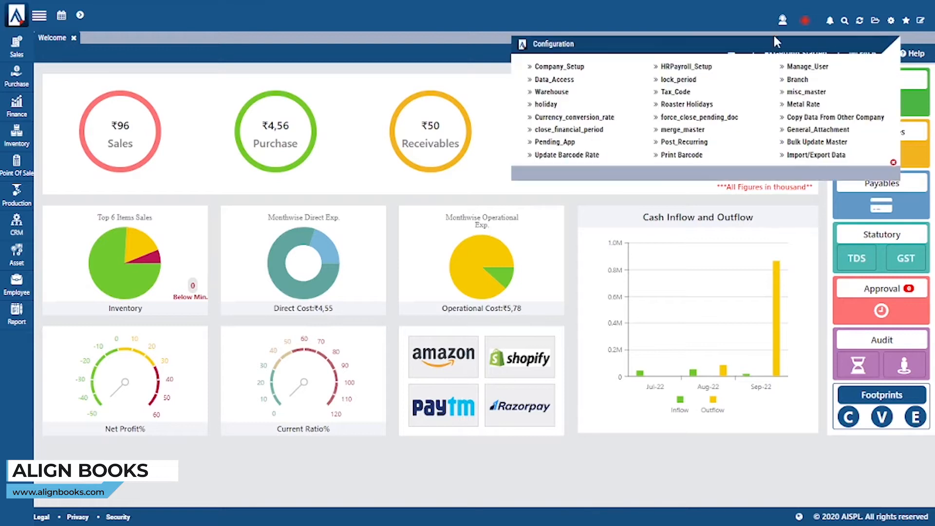
pyautogui.click(570, 67)
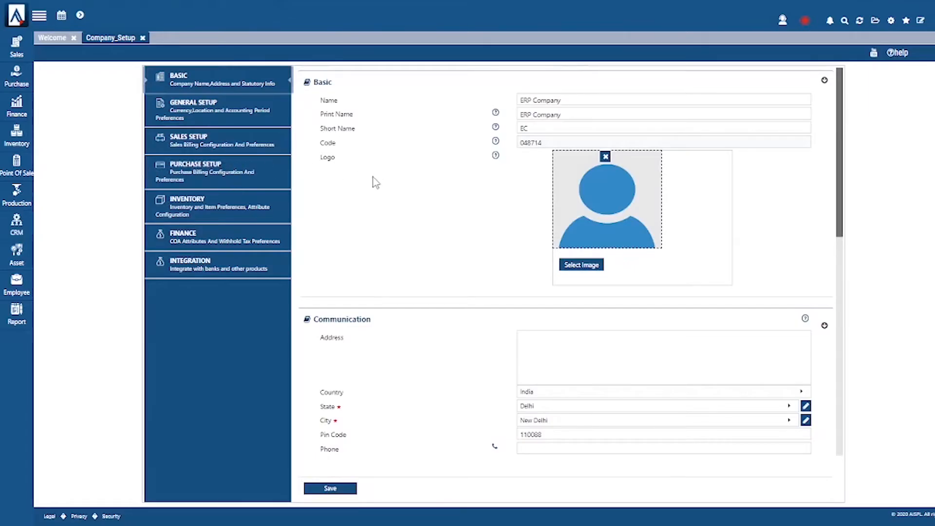
pyautogui.scroll(-10, 375, 183)
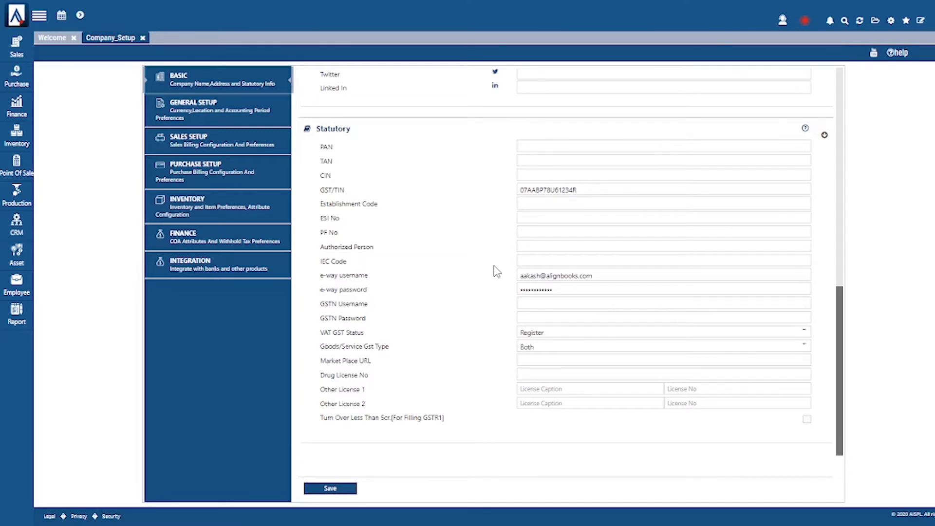
# Switch to the e-Way Bill portal and open the registration page for a GSP.
pyautogui.hotkey('alt', 'Tab')
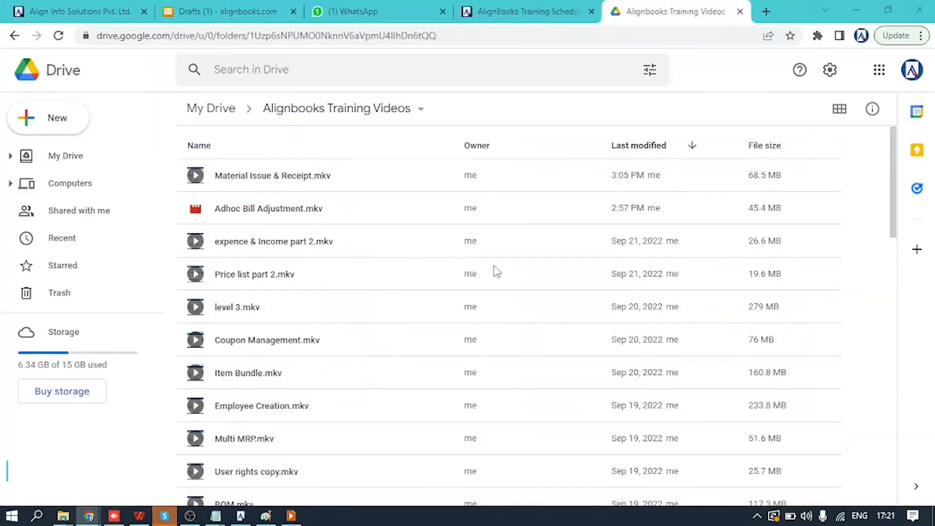
pyautogui.hotkey('alt', 'Tab')
pyautogui.hotkey('alt', 'Tab')
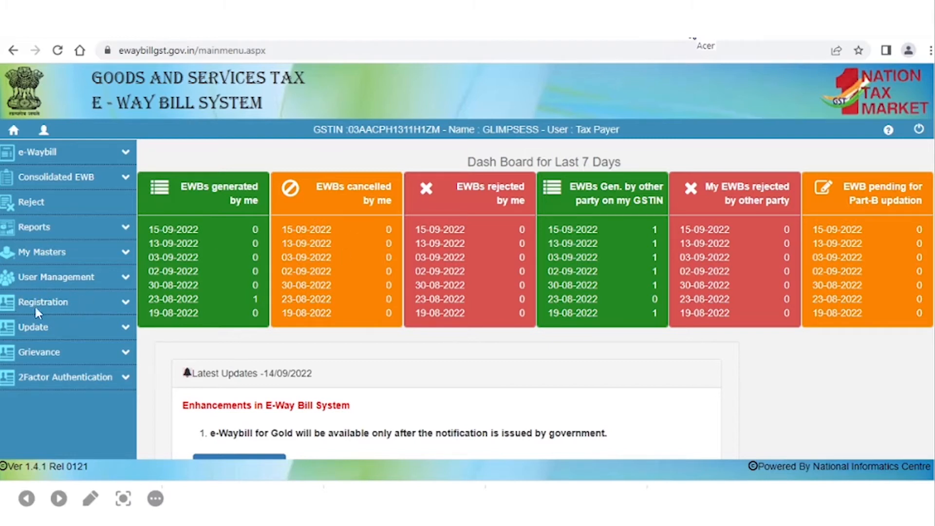
pyautogui.click(68, 304)
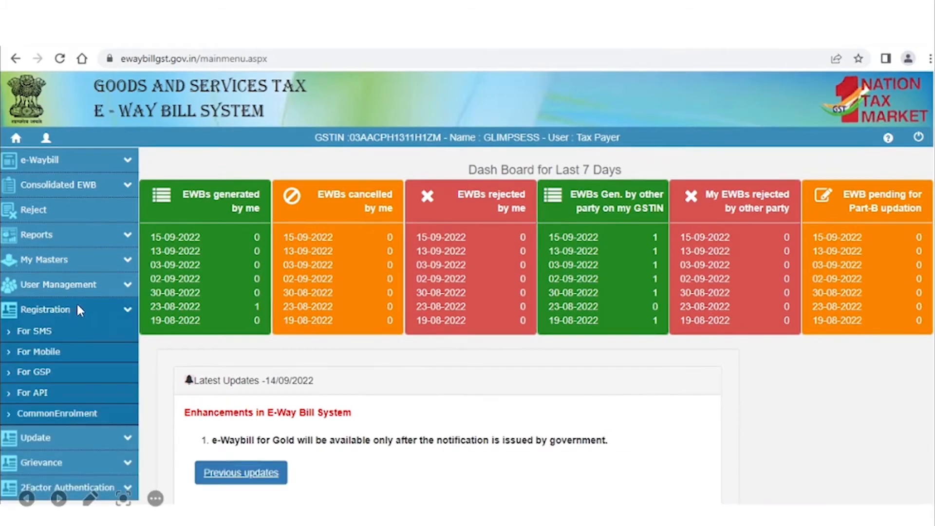
pyautogui.click(38, 371)
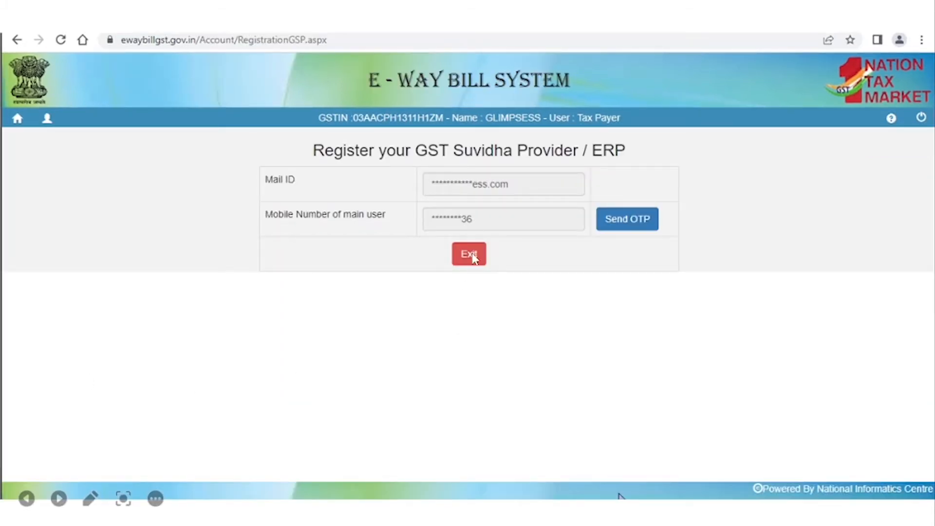
# Request and verify the OTP for the main user, and open the choice of GSP names for a new registration.
pyautogui.click(626, 221)
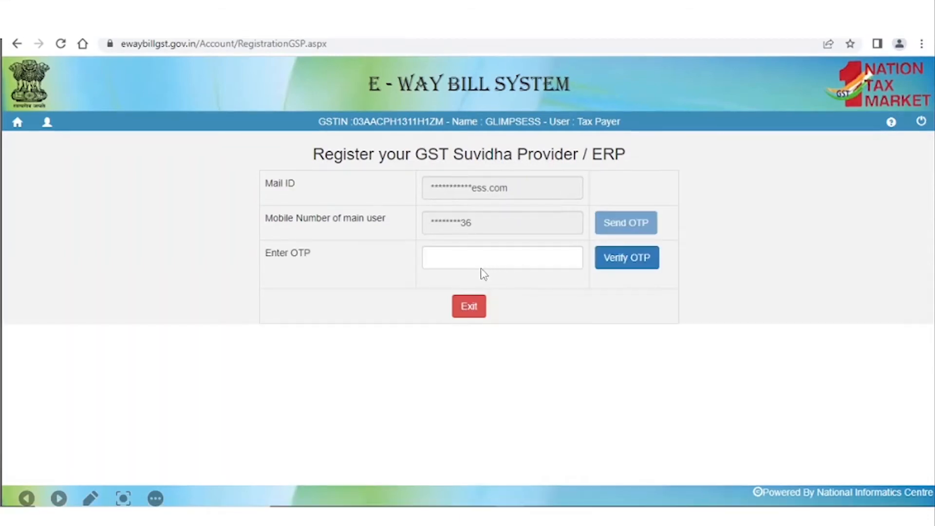
pyautogui.click(622, 259)
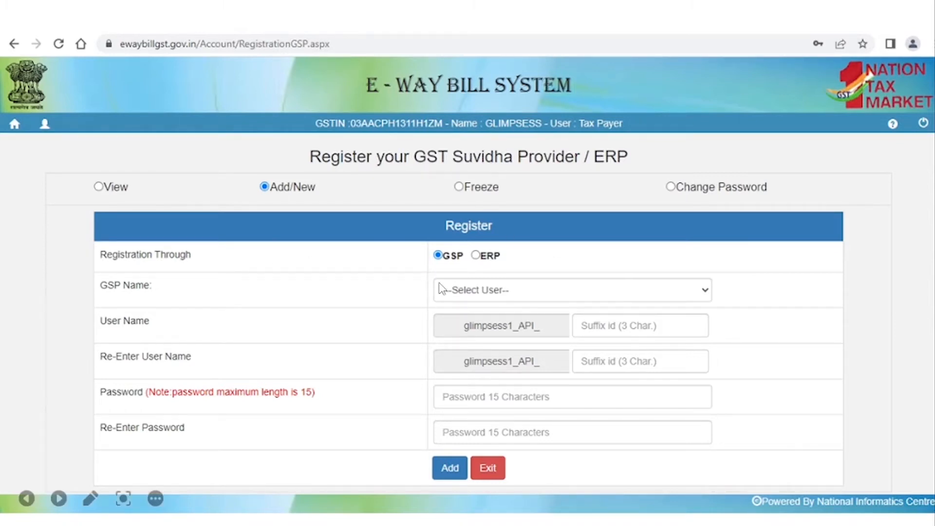
pyautogui.click(551, 298)
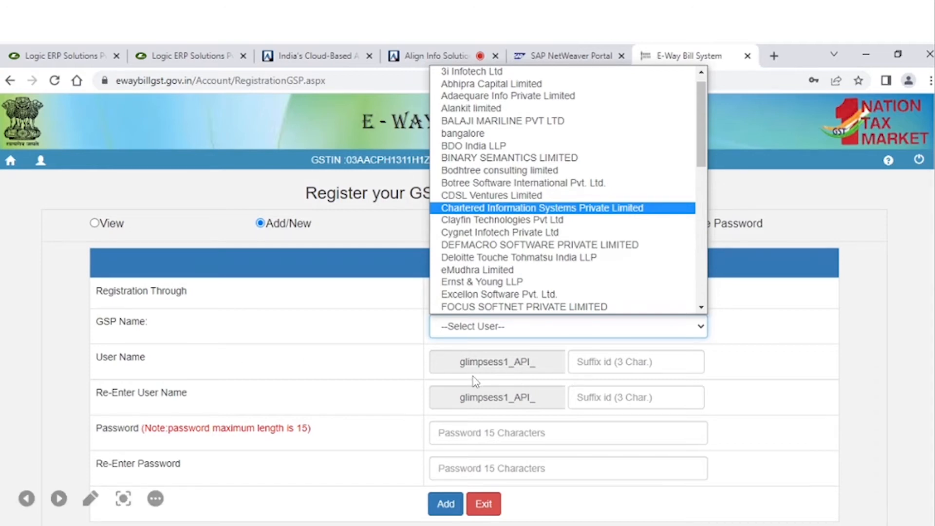
# Switch back to AlignBooks, review the e-way username and password in the Statutory section, and save the company setup.
pyautogui.hotkey('alt', 'Tab')
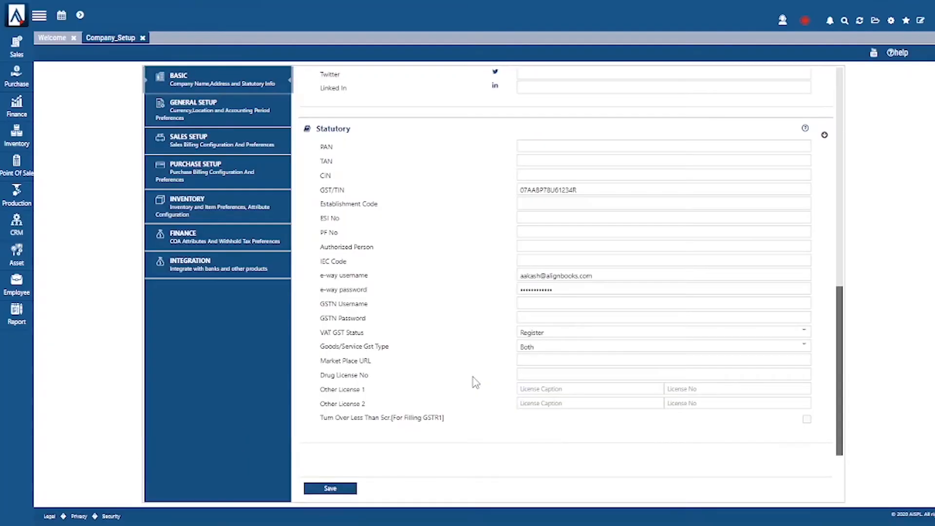
pyautogui.moveTo(599, 275); pyautogui.dragTo(518, 276)
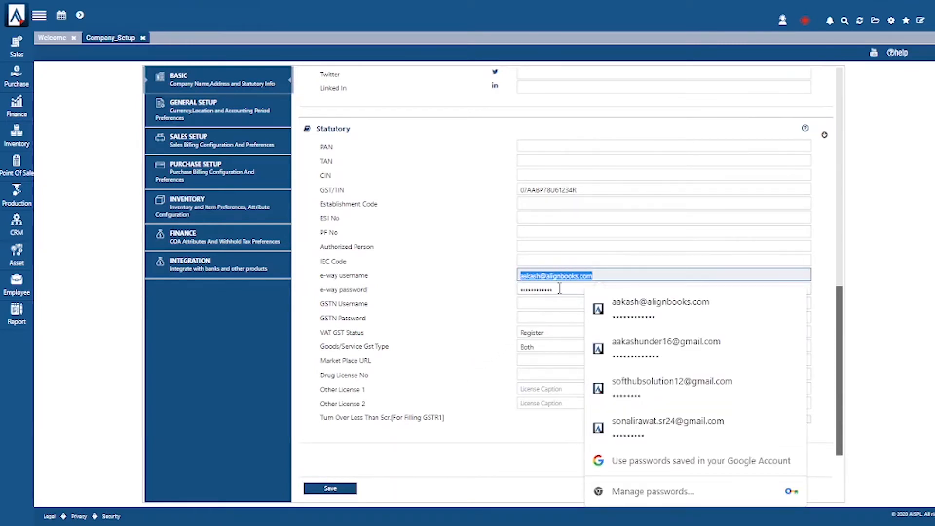
pyautogui.press('Tab')
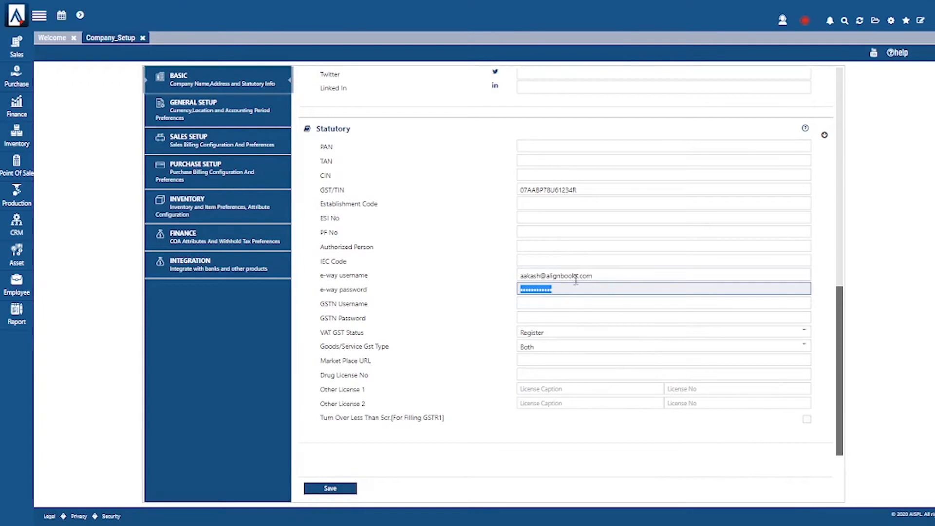
pyautogui.click(578, 275)
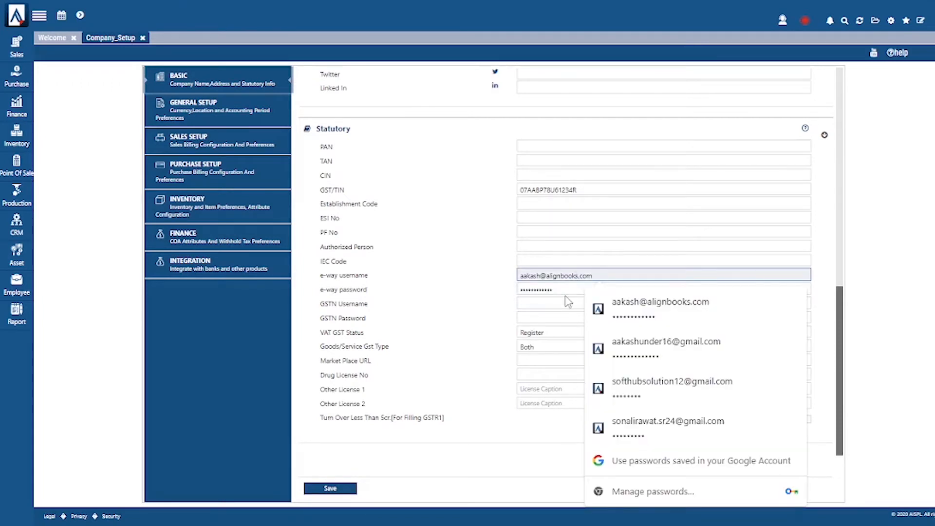
pyautogui.click(497, 290)
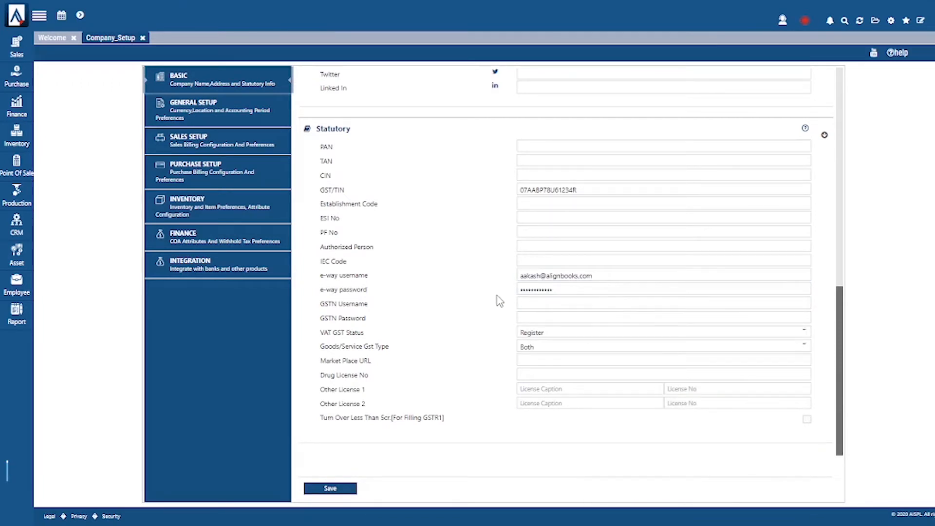
pyautogui.click(343, 490)
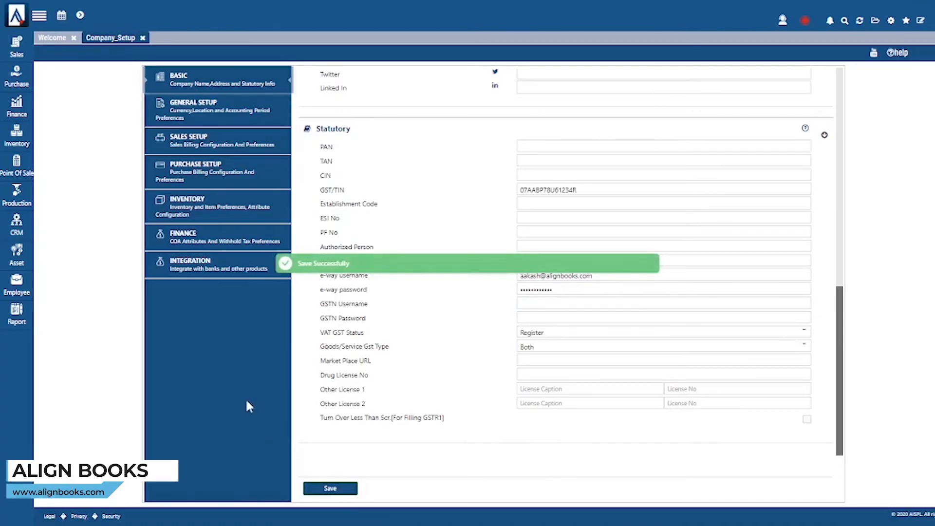
# Close the company setup and open a new sales invoice.
pyautogui.click(143, 39)
pyautogui.moveTo(111, 142)
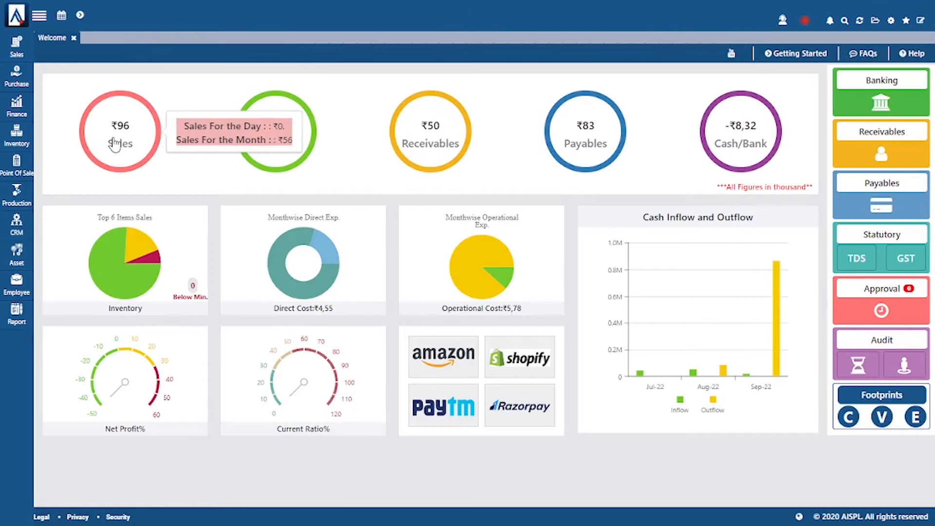
pyautogui.click(15, 47)
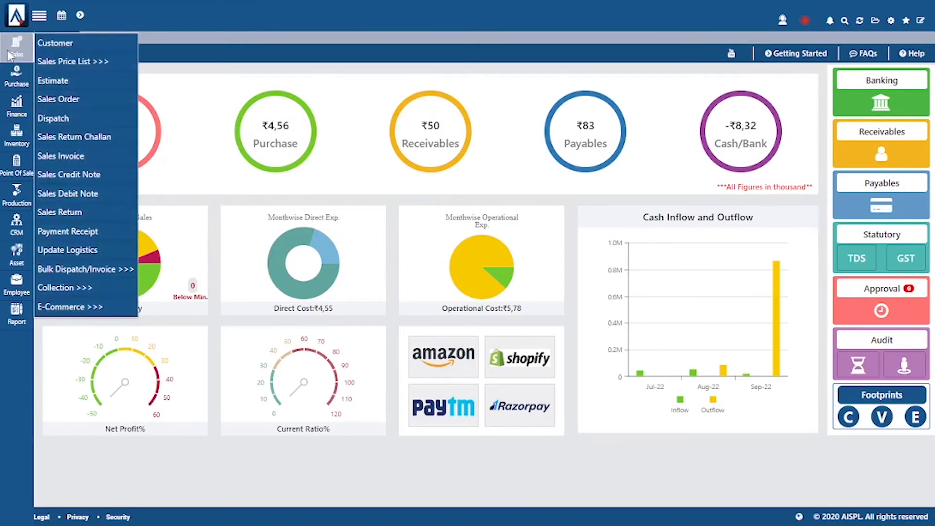
pyautogui.click(73, 156)
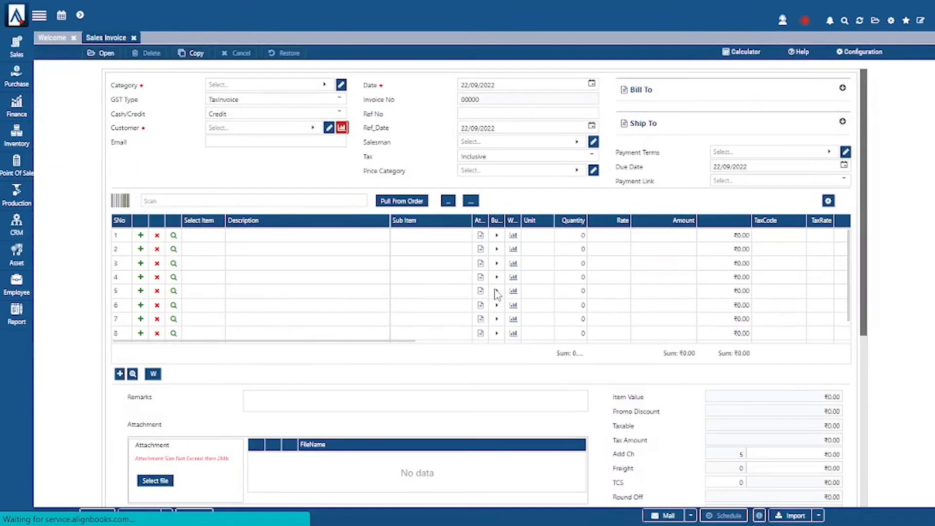
# Open the list of saved sales invoices, discarding the current entry, and load the CurrentQuarter period.
pyautogui.click(97, 55)
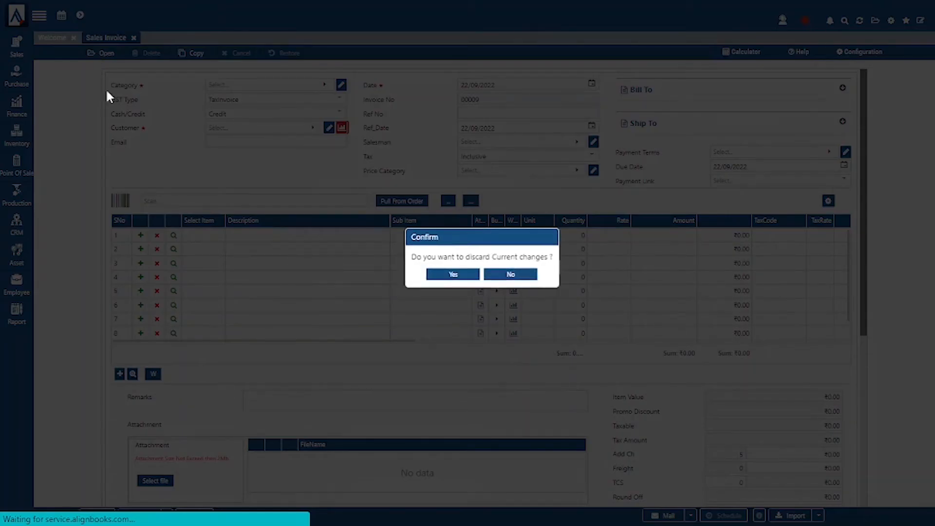
pyautogui.click(453, 275)
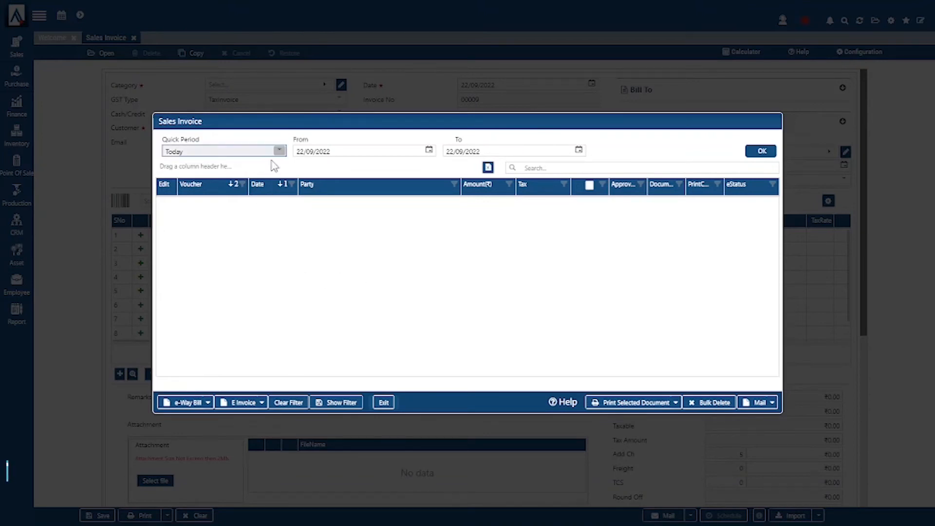
pyautogui.click(219, 151)
pyautogui.click(204, 211)
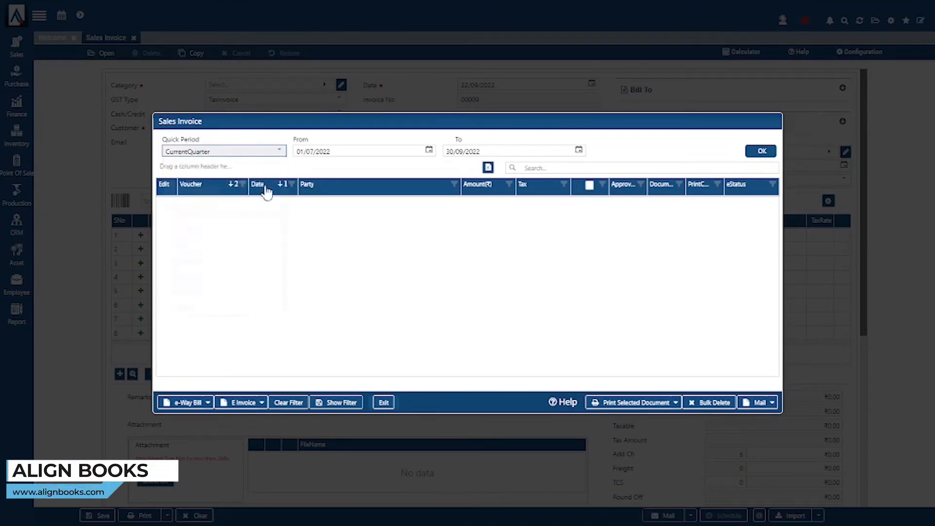
pyautogui.click(759, 153)
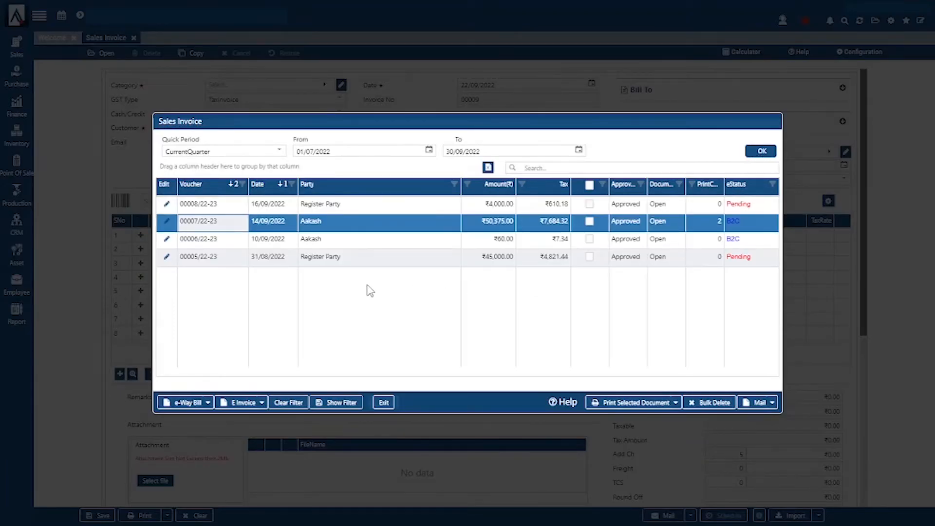
# Select the invoice dated 14/09/2022, view its e-Way Bill options for downloading, generating and cancelling, and exit the invoice list.
pyautogui.click(589, 222)
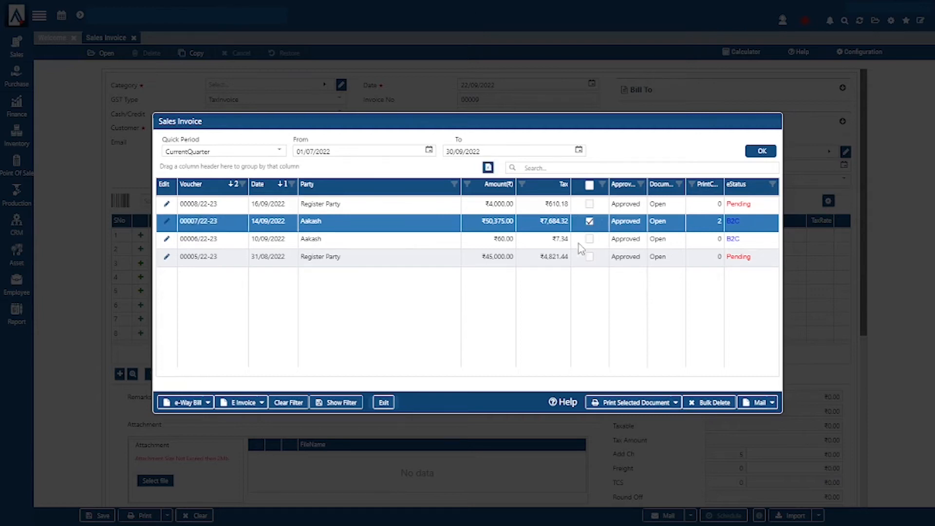
pyautogui.click(208, 403)
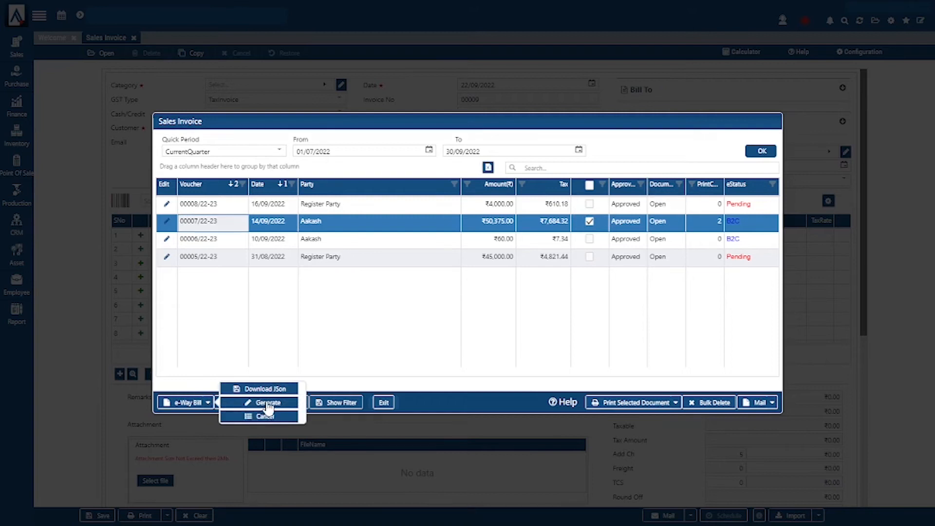
pyautogui.click(414, 361)
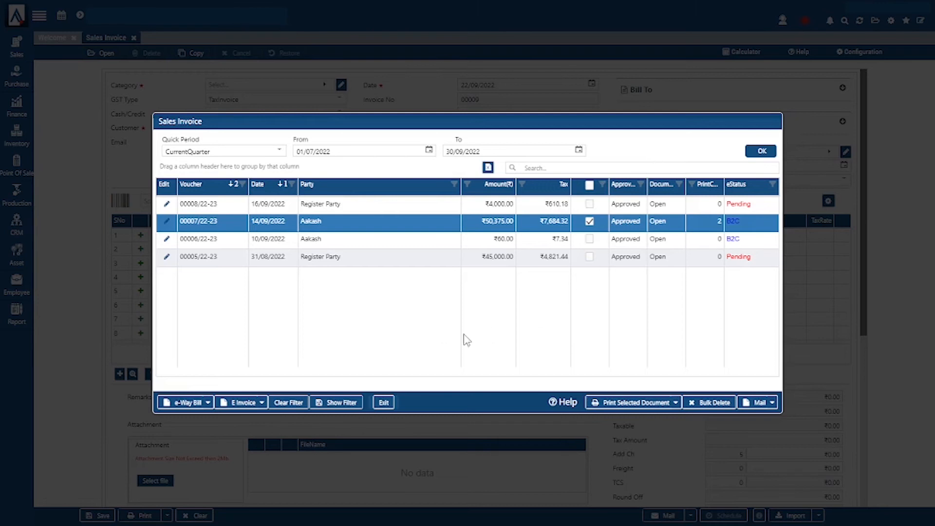
pyautogui.click(383, 404)
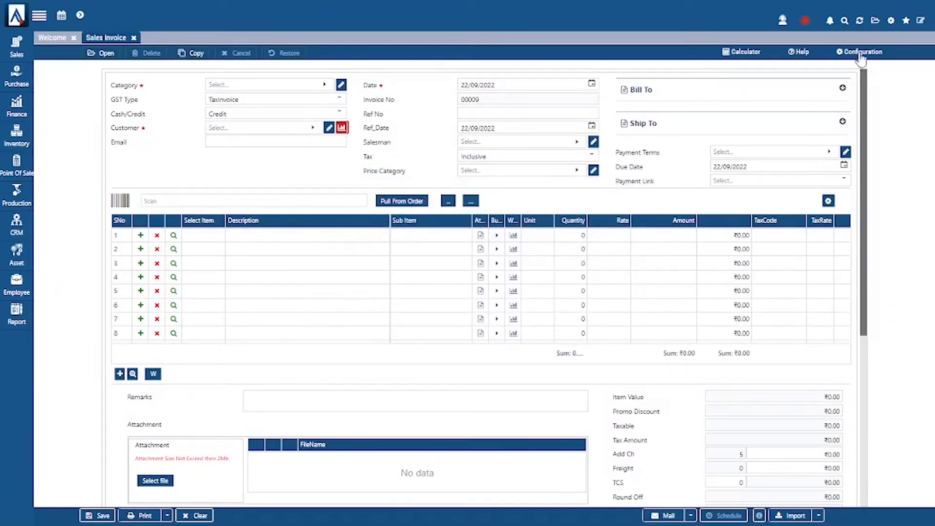
# Open the company setup's Sales Setup page to check the Logistic Details setting.
pyautogui.click(891, 23)
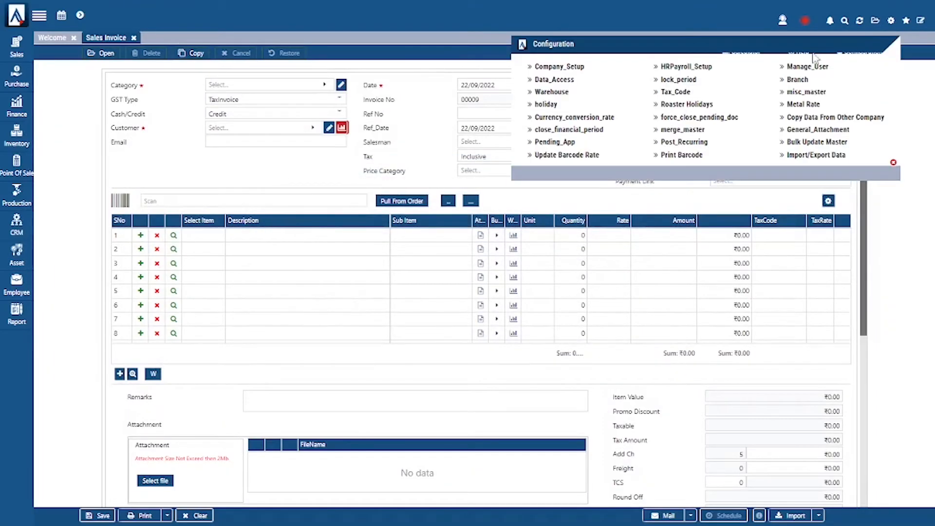
pyautogui.click(552, 68)
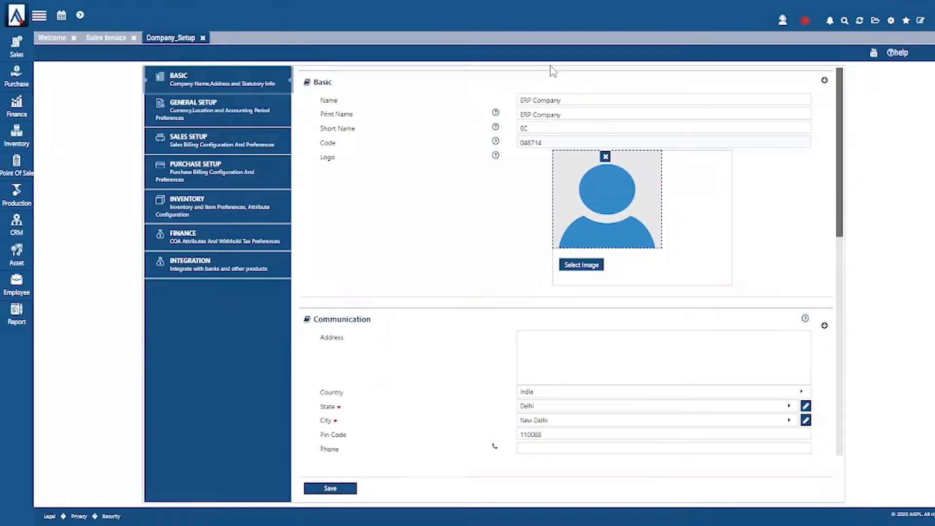
pyautogui.click(198, 152)
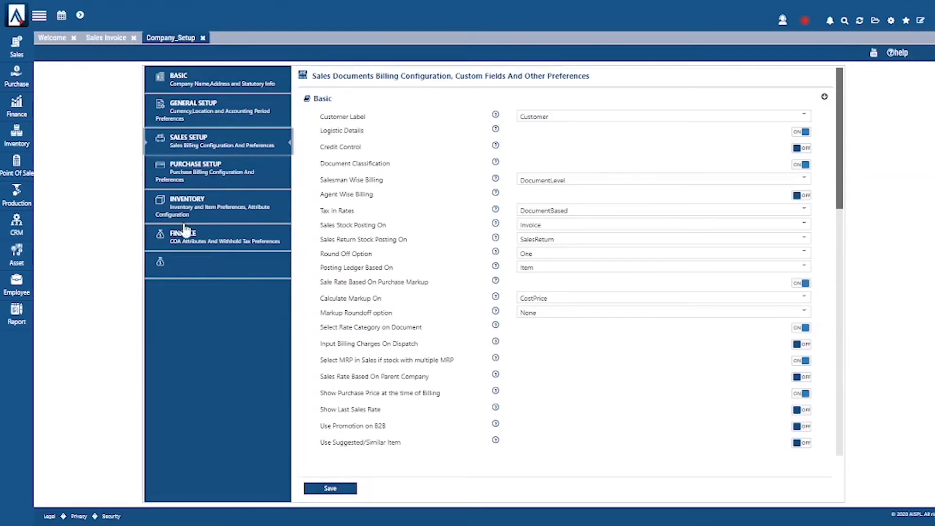
# Return to the sales invoice and examine its Logistics section, including the Destination and eWay Invoice No fields.
pyautogui.click(99, 41)
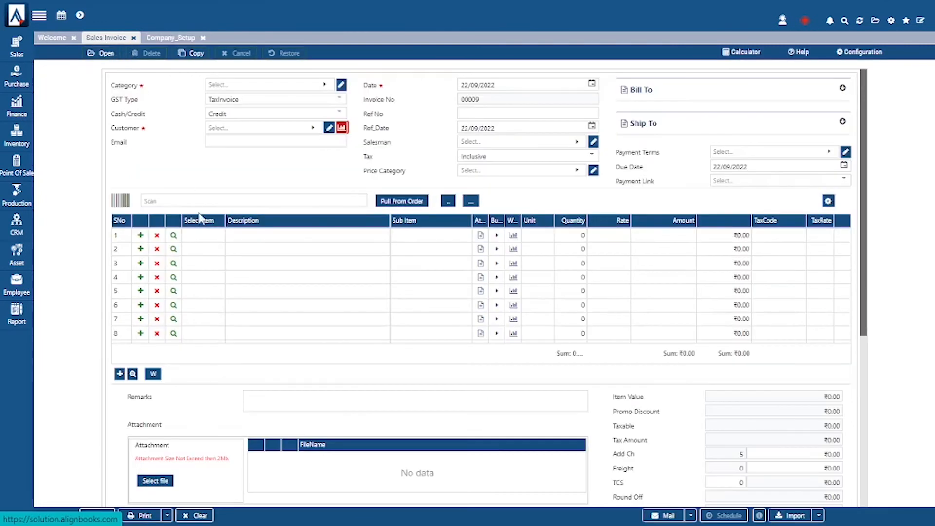
pyautogui.scroll(-4, 869, 336)
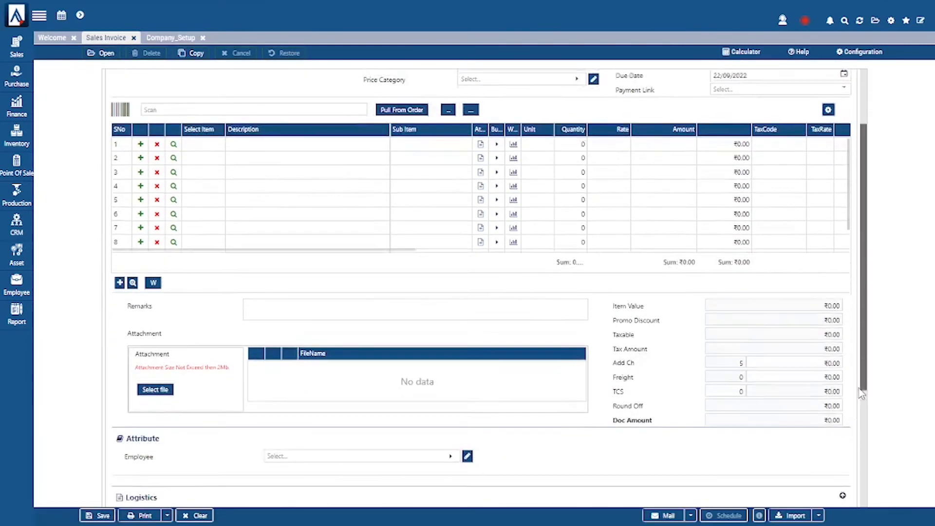
pyautogui.scroll(-2, 852, 484)
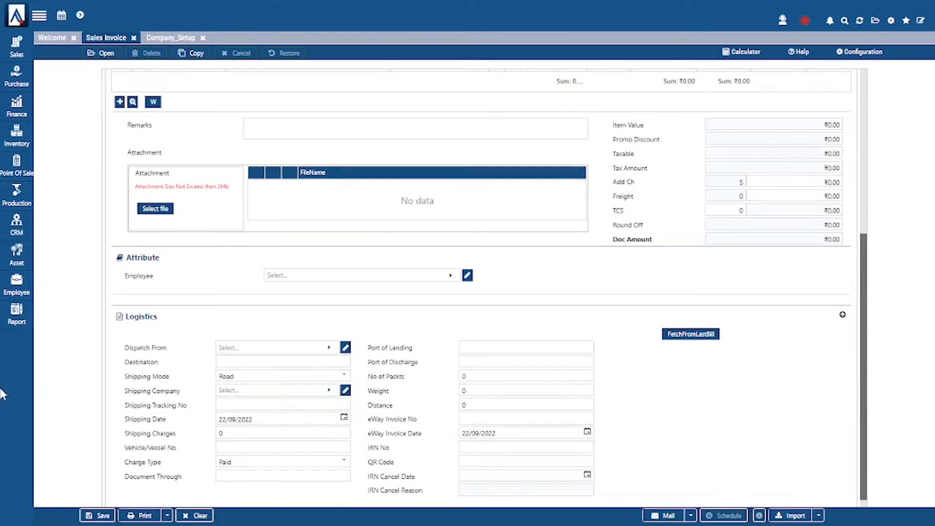
pyautogui.click(250, 361)
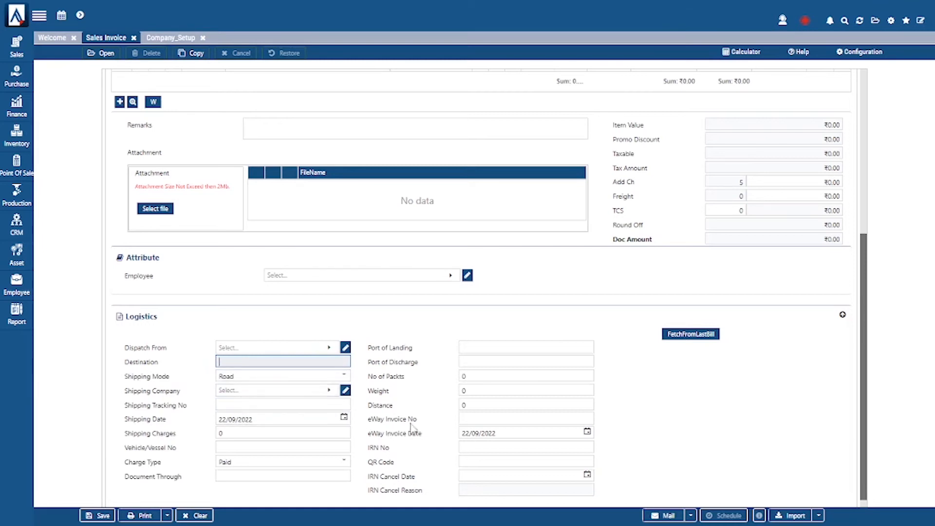
pyautogui.click(496, 420)
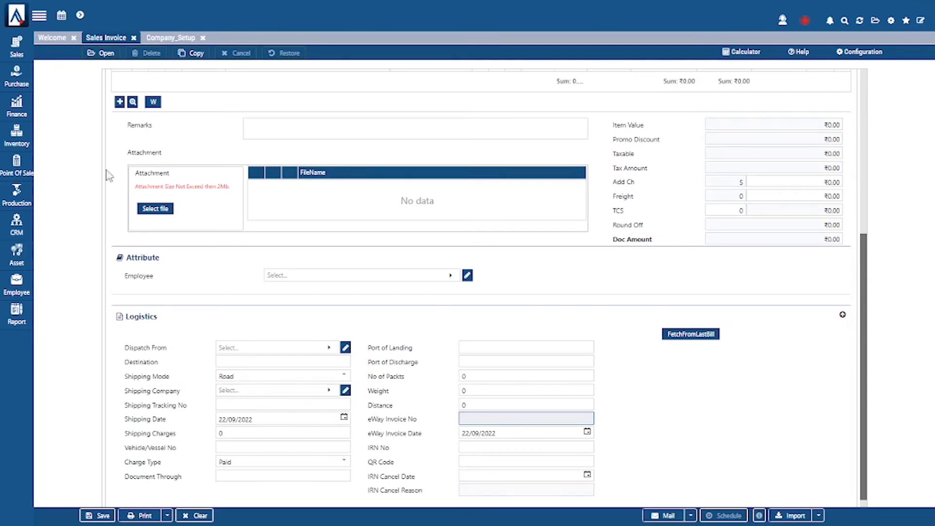
# Reopen the sales invoice list, discarding the current entry, and start generating the e-way bill for the selected 14/09/2022 invoice, declining the final government-site confirmation.
pyautogui.click(105, 54)
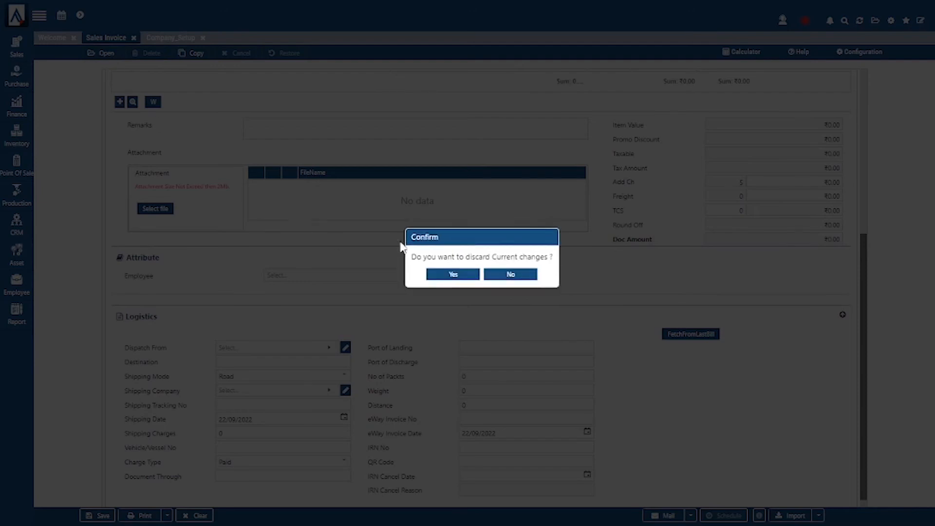
pyautogui.click(455, 276)
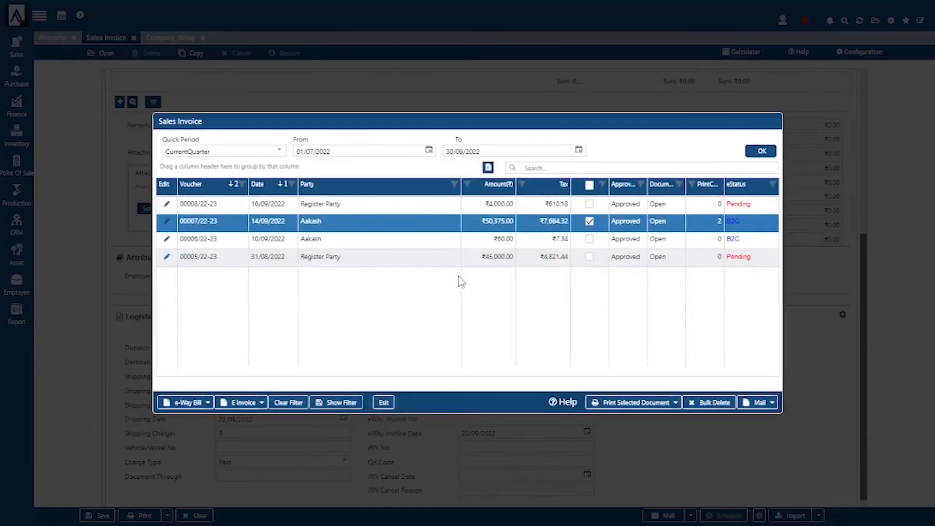
pyautogui.click(209, 403)
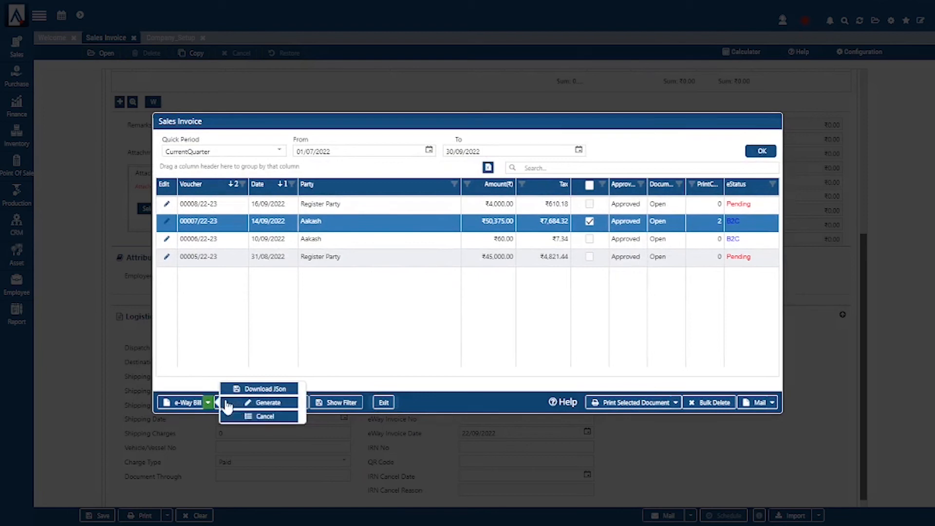
pyautogui.click(260, 408)
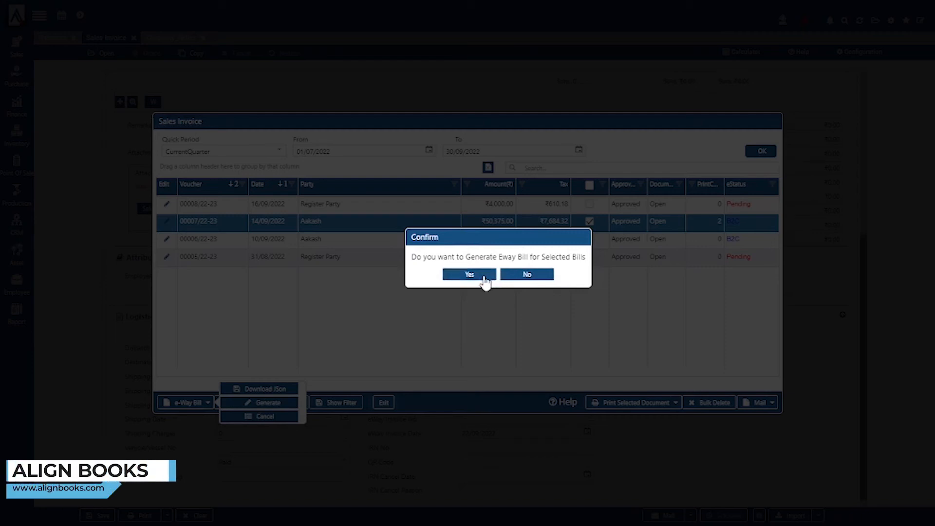
pyautogui.click(482, 275)
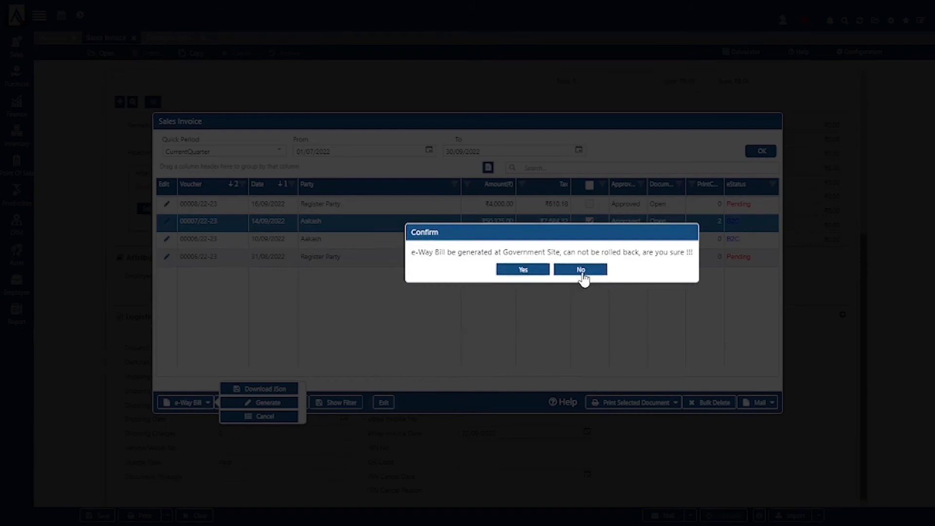
pyautogui.click(582, 271)
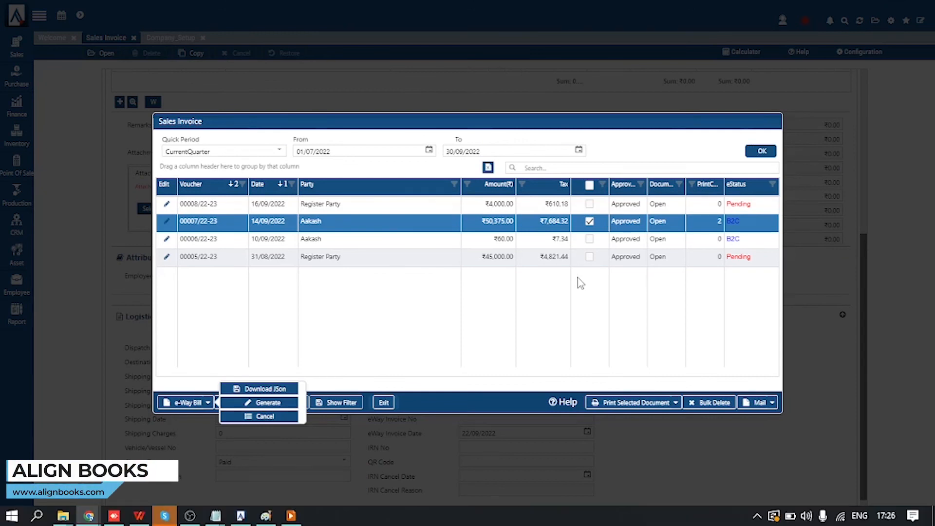
# Switch to the WPS slide show, examine the GSP registration slides and the printed e-Way Bill Part-A slip, and return to AlignBooks.
pyautogui.hotkey('alt', 'Tab')
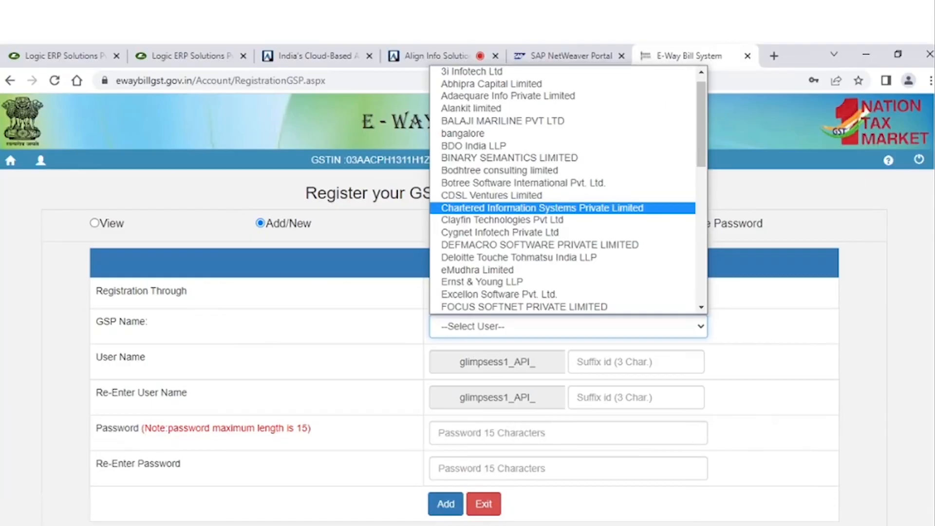
pyautogui.press('Right')
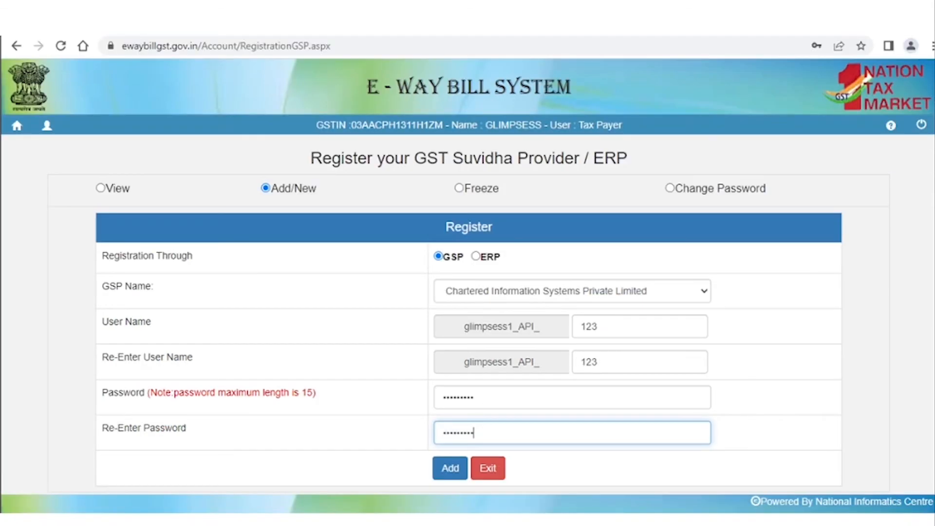
pyautogui.press('Right')
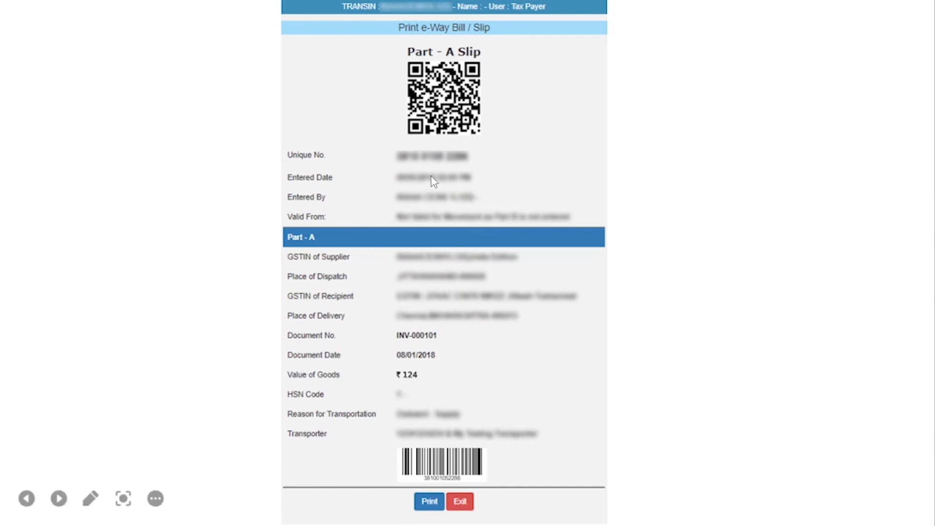
pyautogui.hotkey('alt', 'Tab')
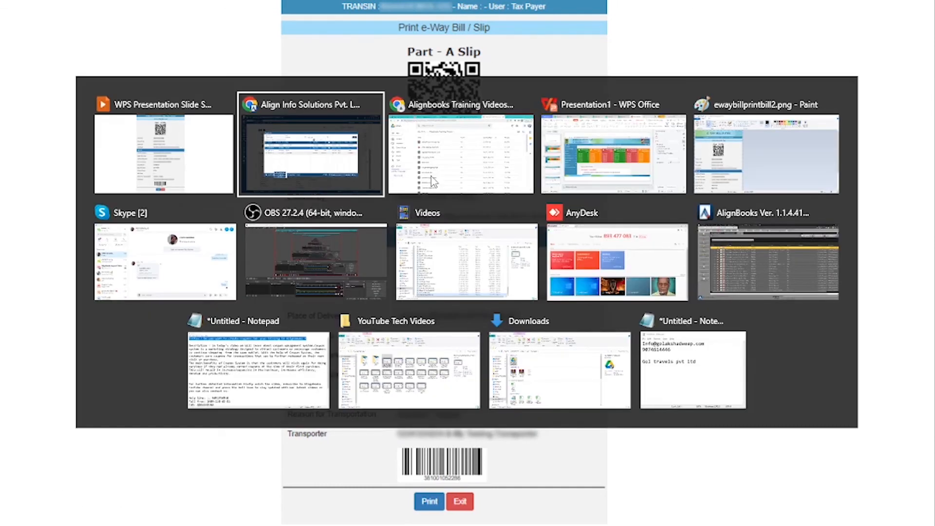